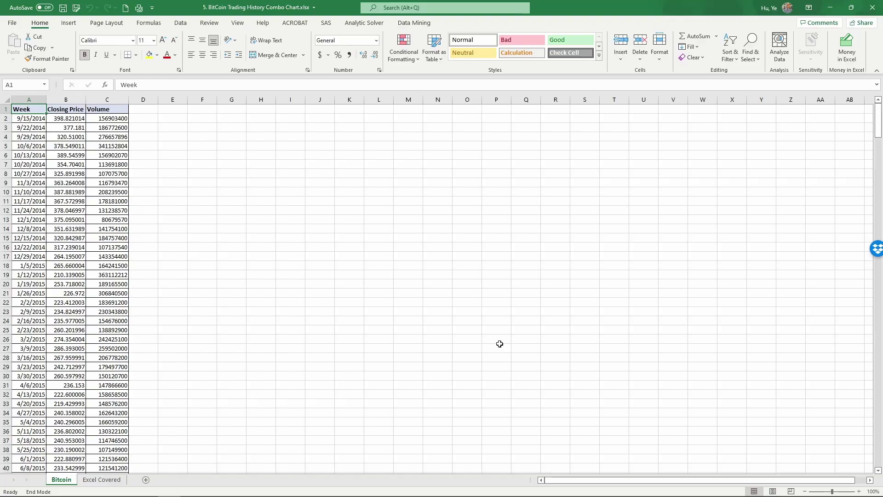
Review the Bitcoin data: the first week's date, closing price and volume, then the last row.
left_click(21, 119)
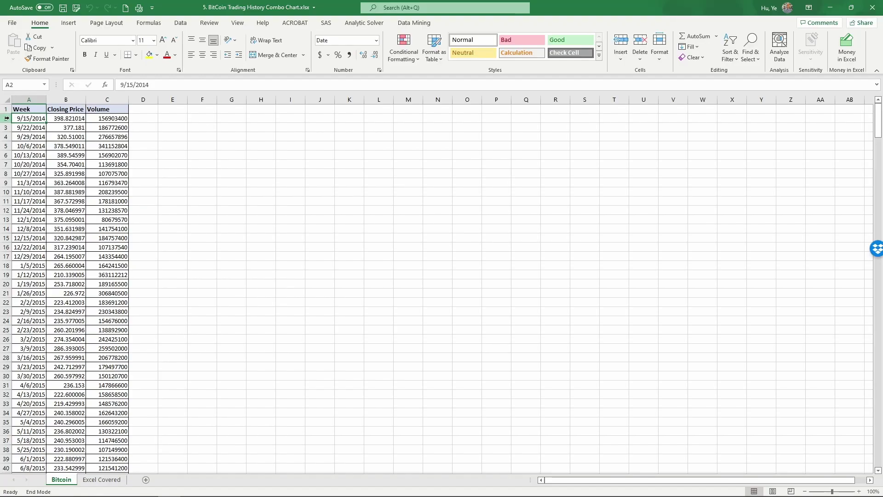
left_click(6, 118)
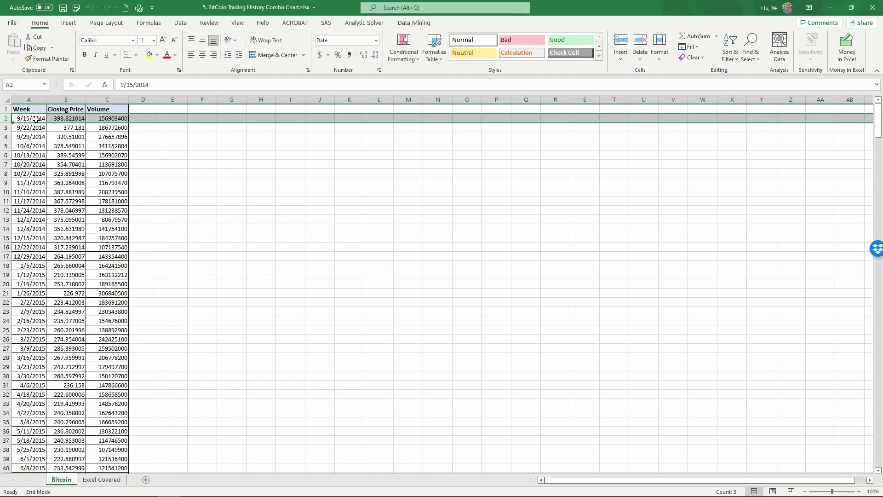
left_click(73, 119)
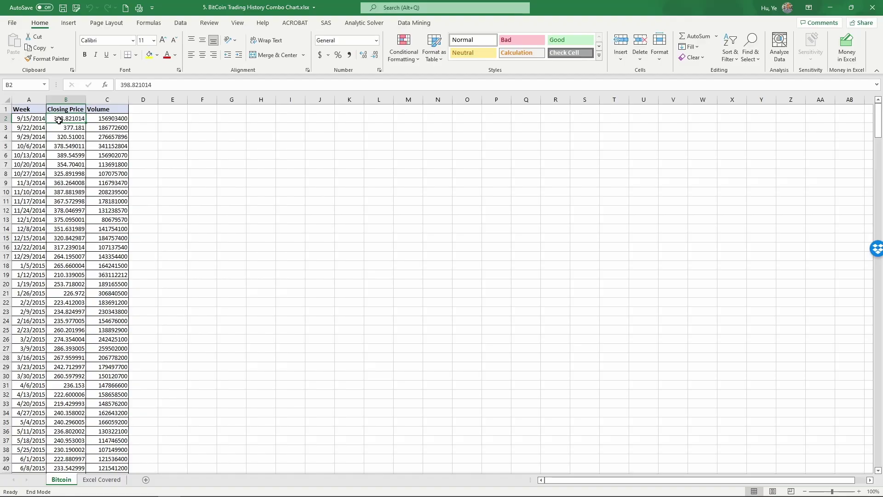
key("Right")
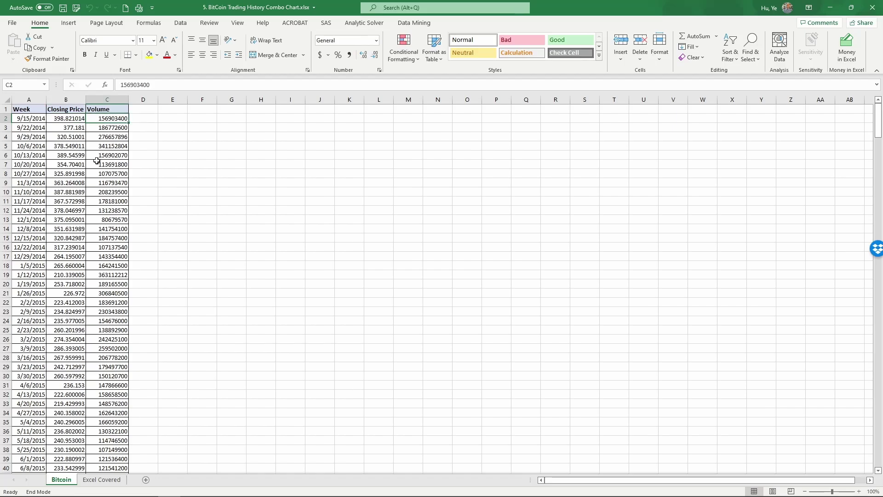
left_click(31, 119)
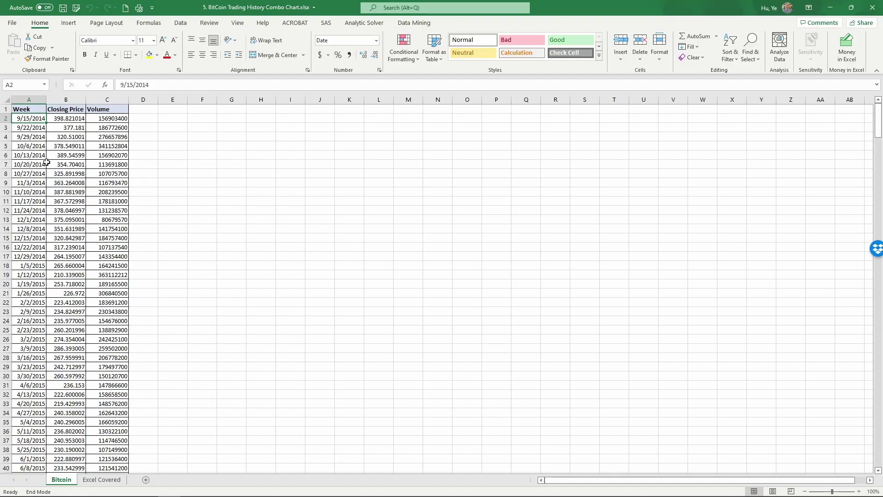
key("ctrl+End")
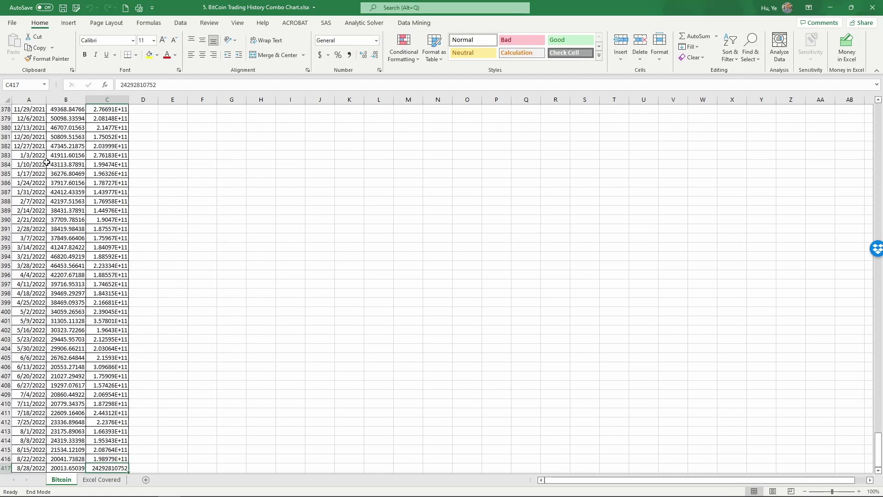
key("ctrl+Home")
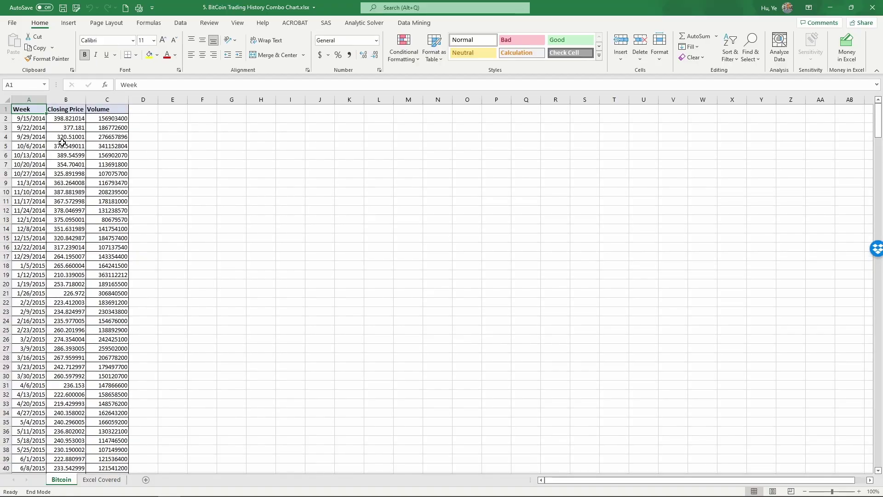
Bring up the full Insert Chart dialog on its All Charts list.
left_click(68, 23)
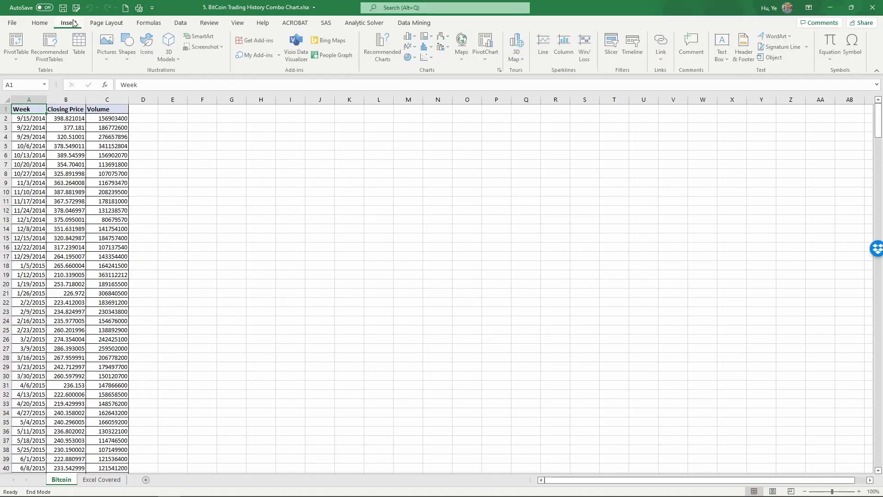
left_click(500, 70)
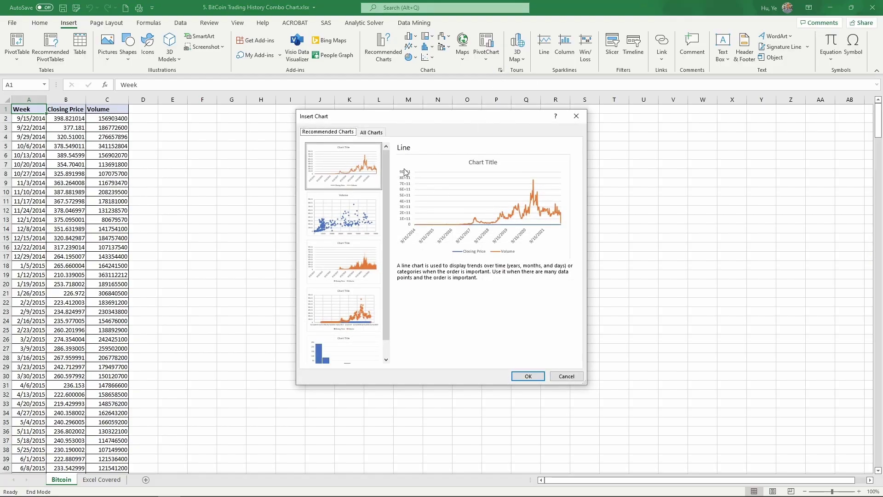
left_click(372, 132)
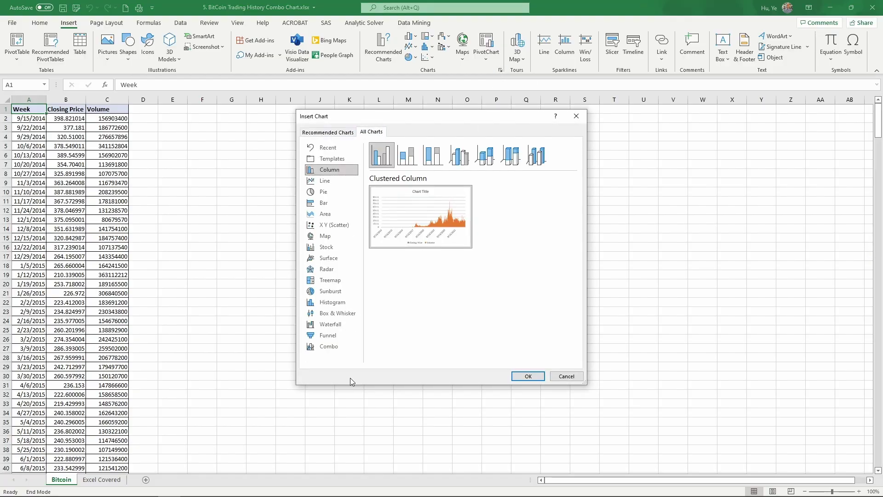
Choose Combo with Closing Price as Line and Volume as Clustered Column on the Secondary Axis.
left_click(329, 347)
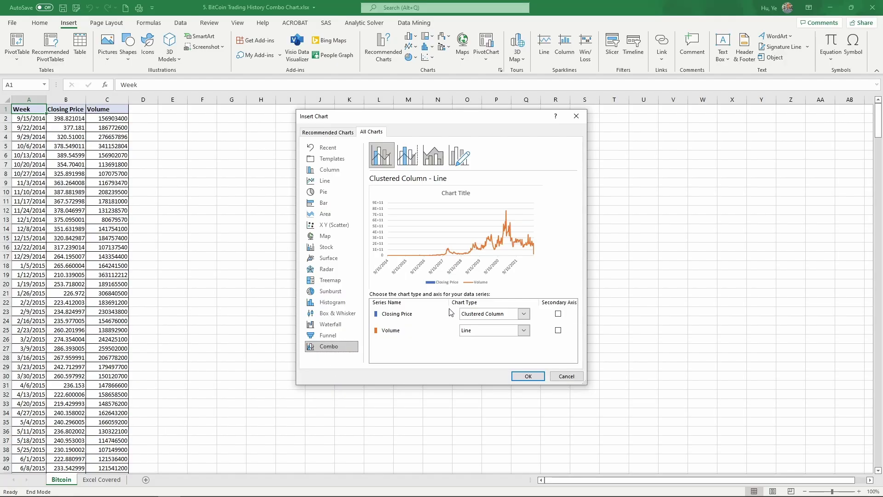
left_click(527, 312)
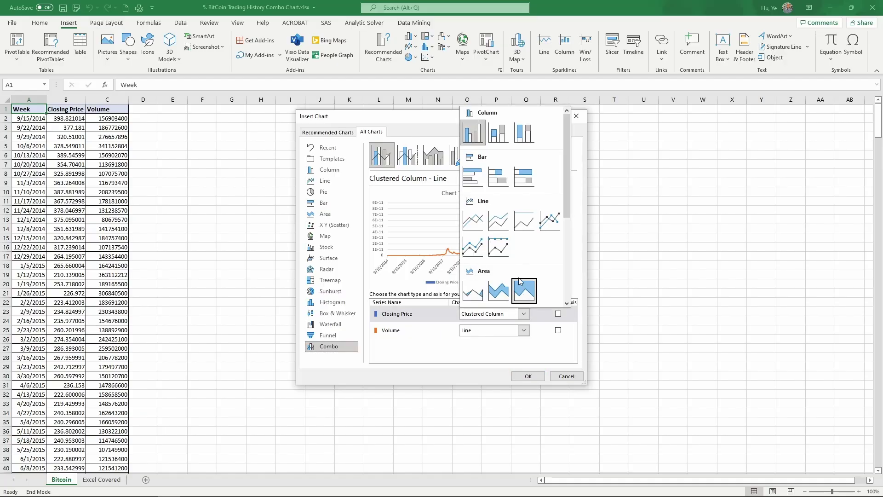
left_click(475, 223)
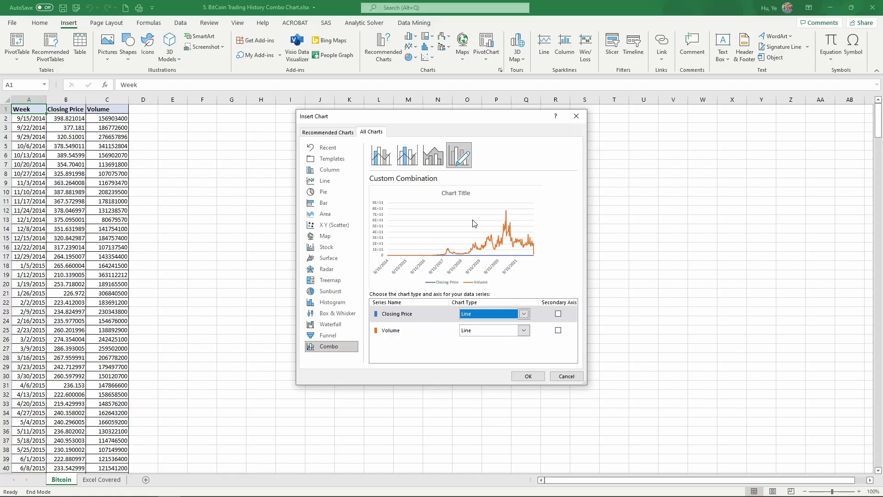
left_click(527, 333)
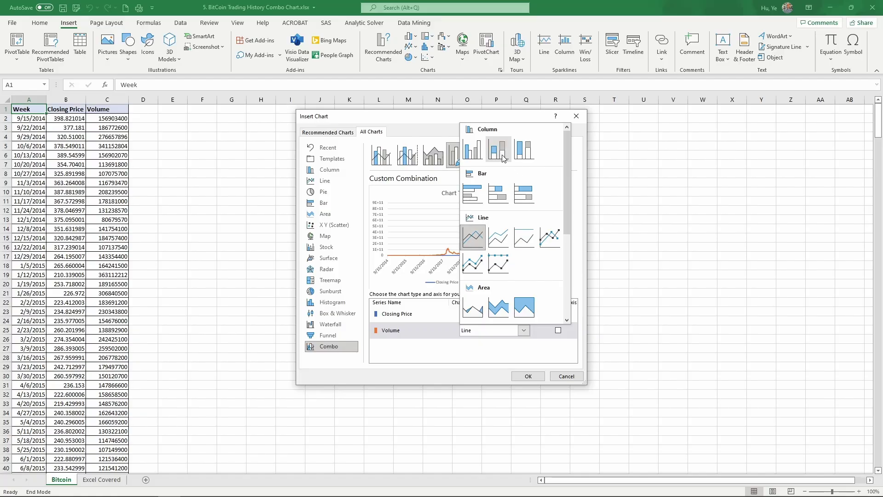
left_click(474, 150)
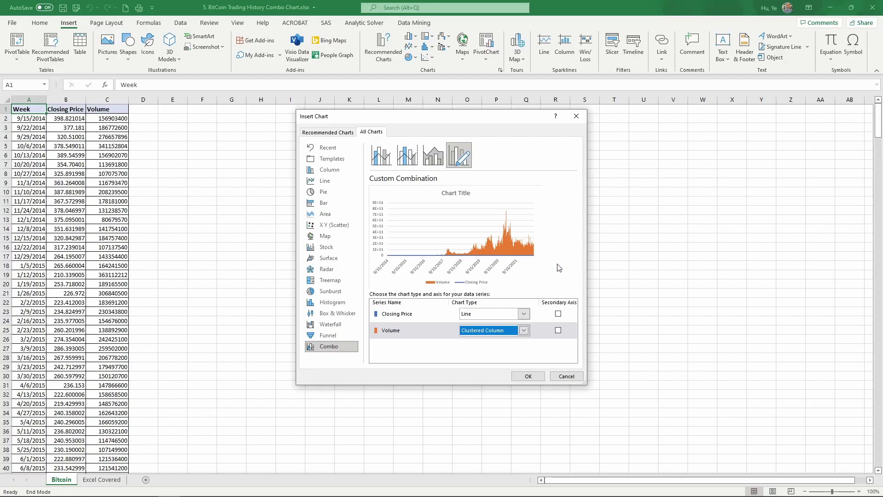
left_click(558, 331)
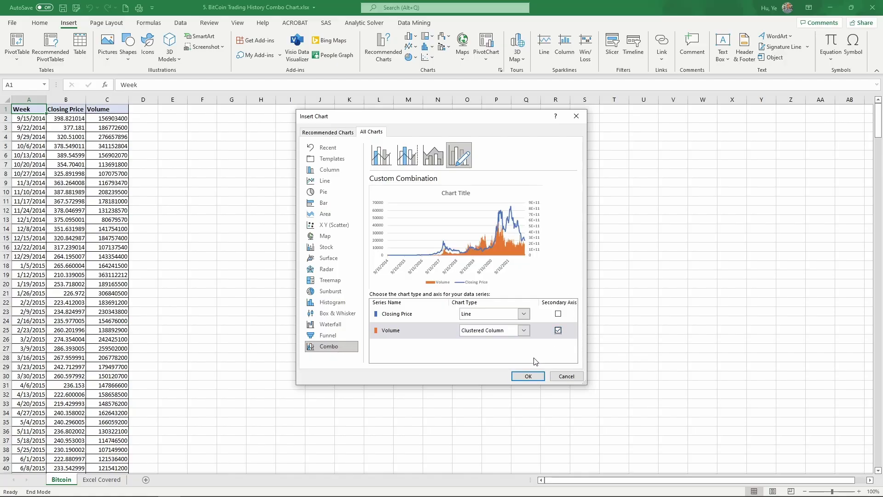
Insert the combo chart, enlarge it up-left, and title it 'BitCoin Price and Volume History (2014-2022)'.
left_click(528, 376)
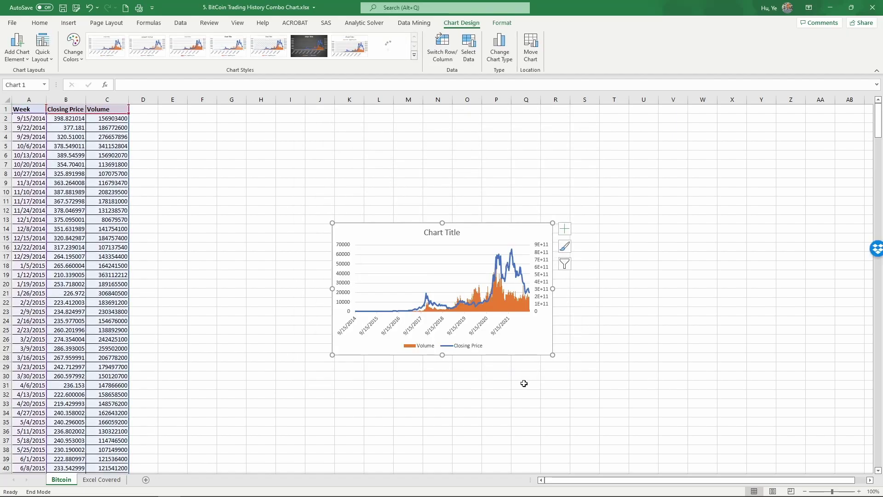
left_click_drag(333, 222, 182, 123)
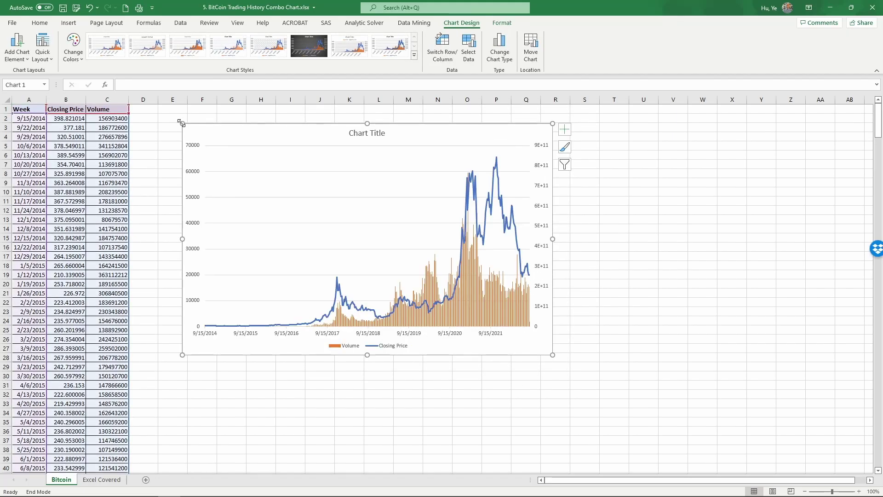
left_click(364, 135)
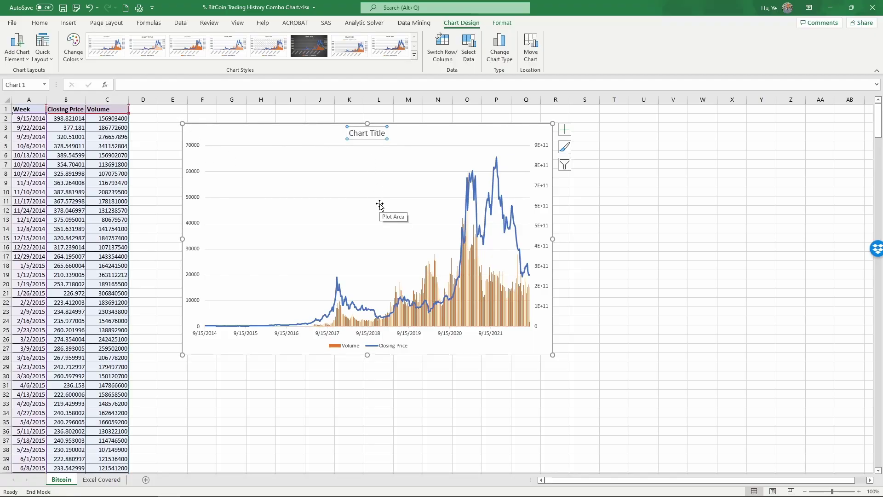
type("BitC")
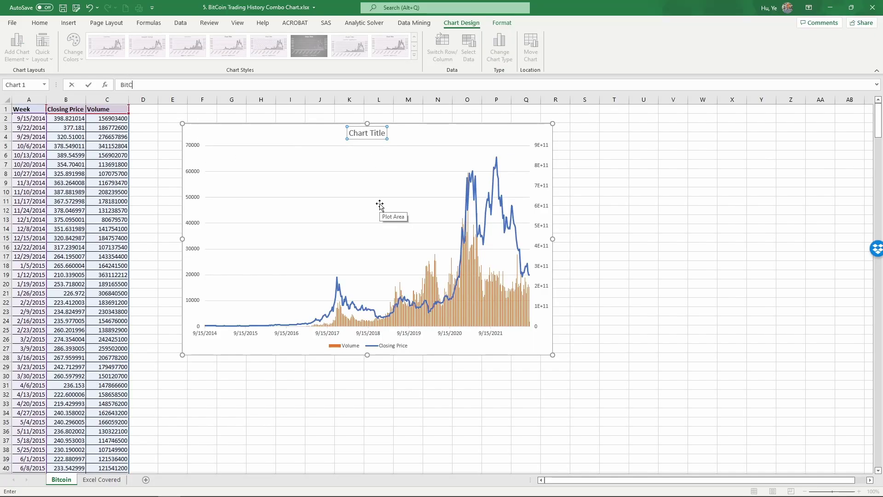
type("oin Price and Volume History (2014-2022)")
key("Return")
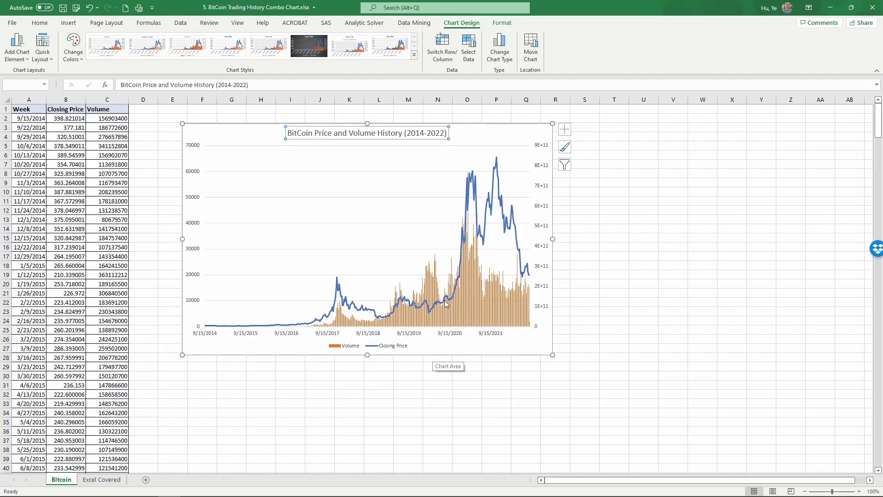
Apply a Quick Layout with axis titles and label the horizontal axis 'Week'.
left_click(41, 53)
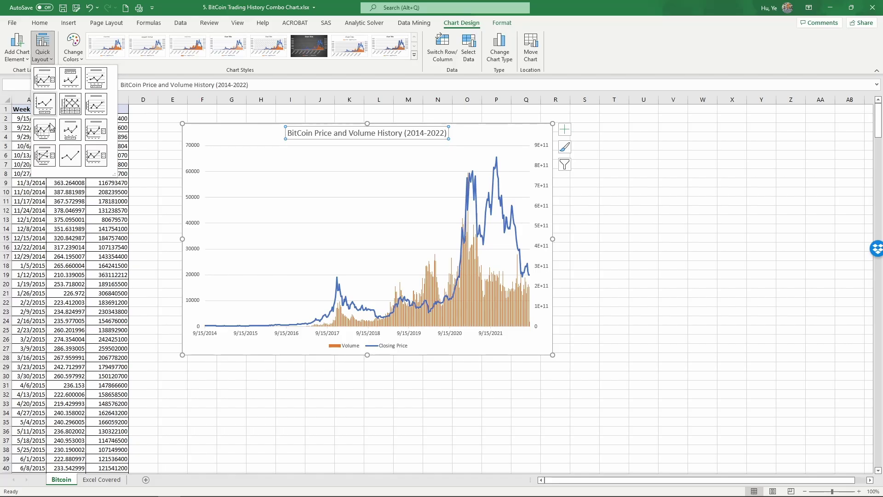
left_click(49, 158)
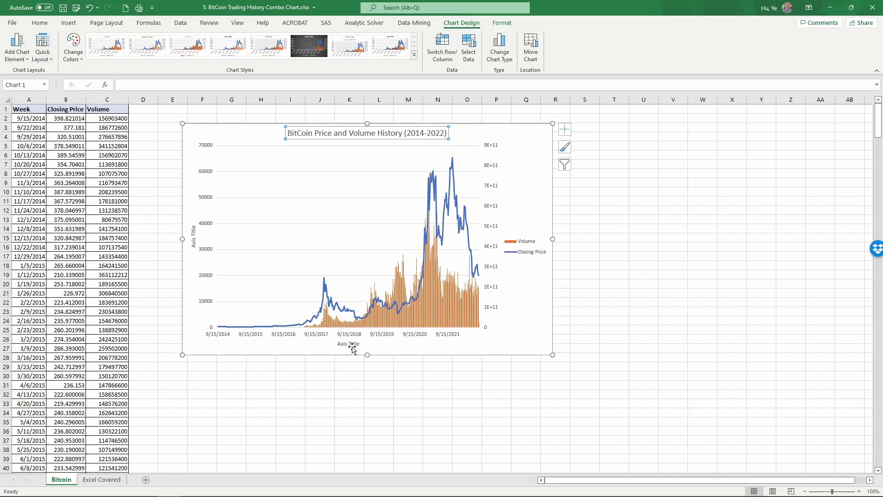
left_click(349, 344)
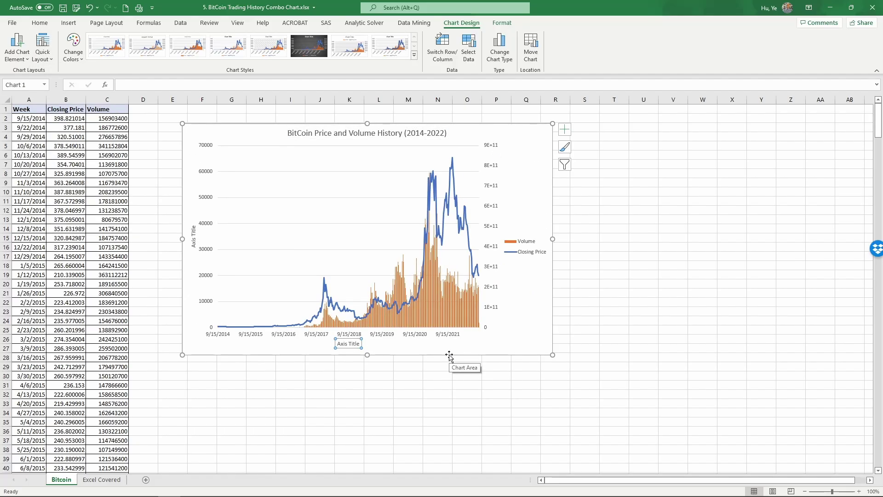
type("Week")
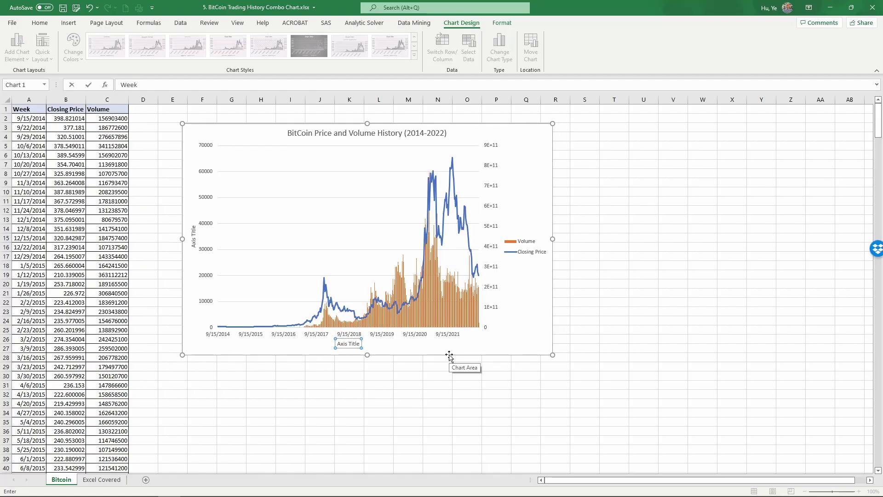
key("Return")
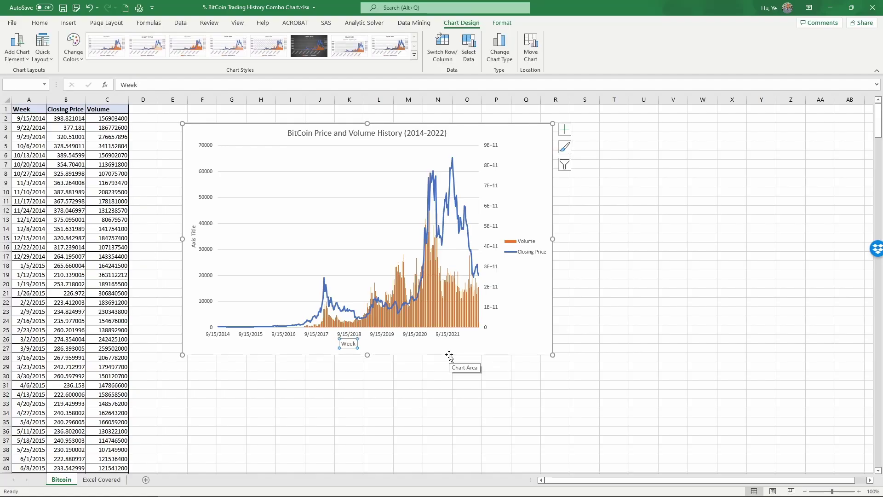
Label the primary vertical axis 'Price ($)'.
left_click(193, 243)
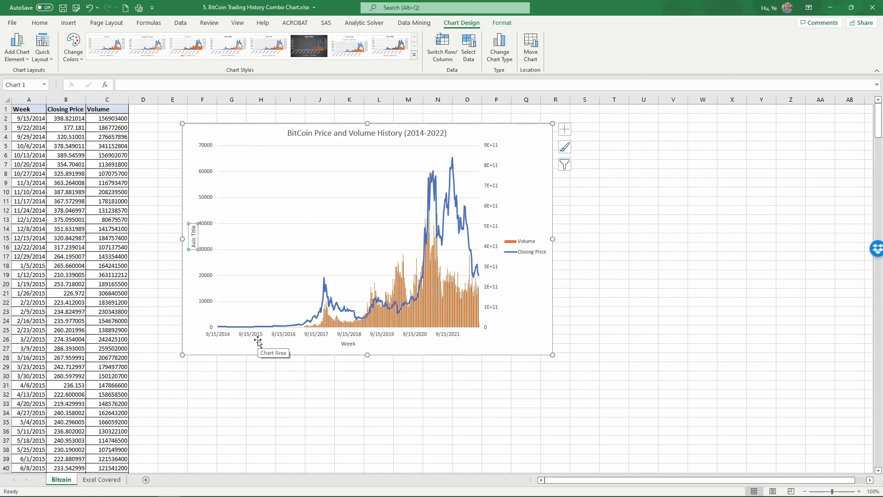
type("Price")
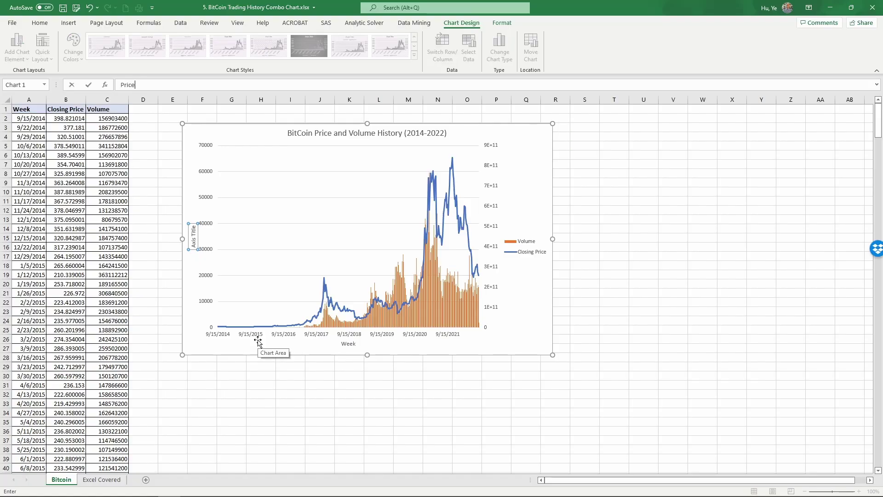
key("Return")
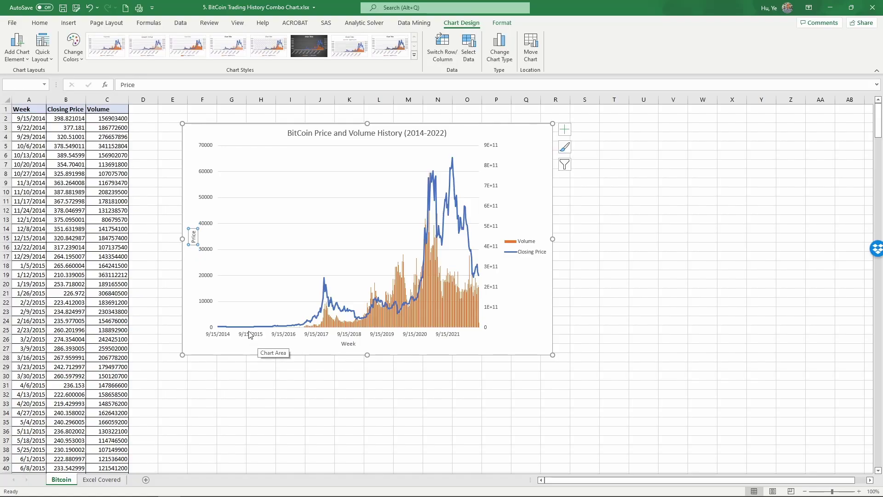
left_click(176, 88)
type("($)")
key("Return")
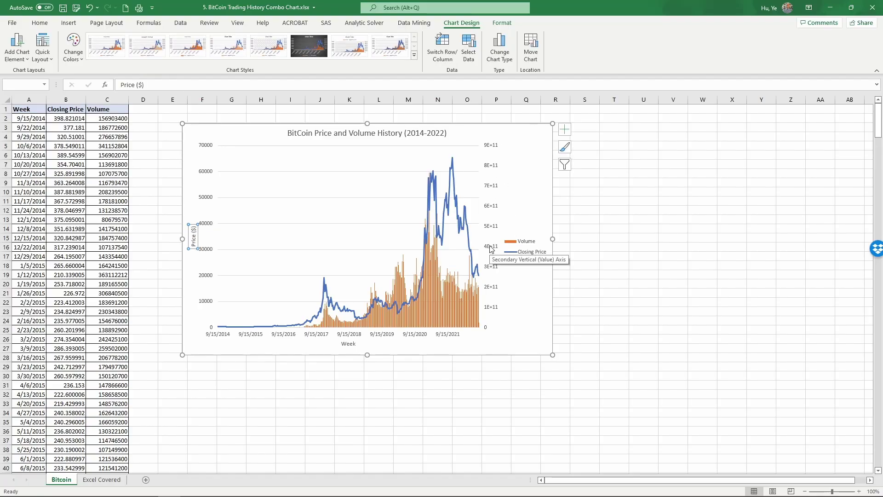
Add a Secondary Vertical axis title reading 'Volume'.
left_click(22, 57)
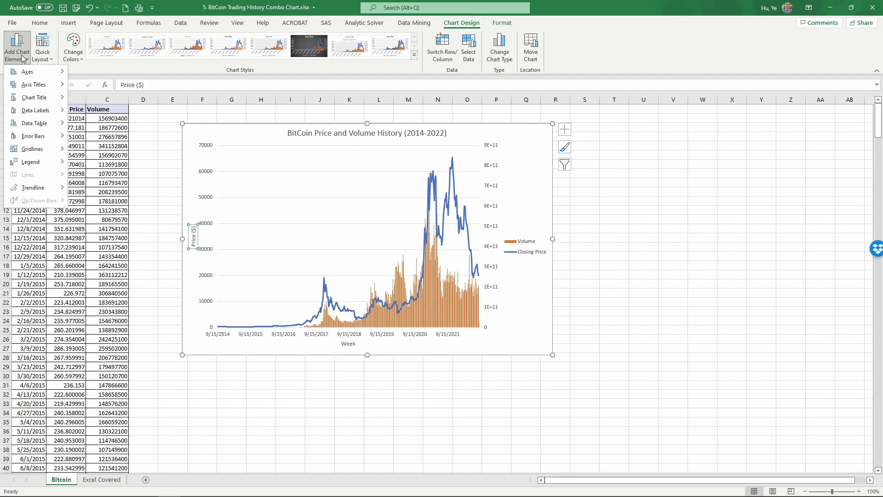
mouse_move(40, 90)
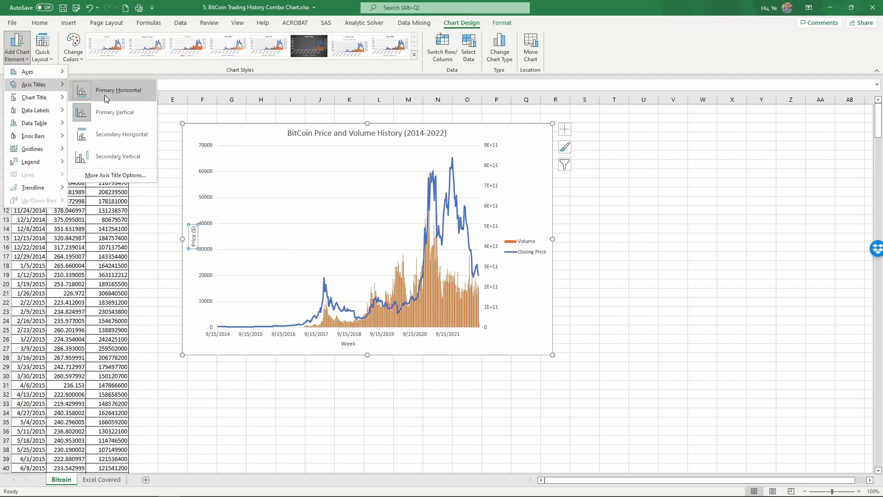
left_click(128, 157)
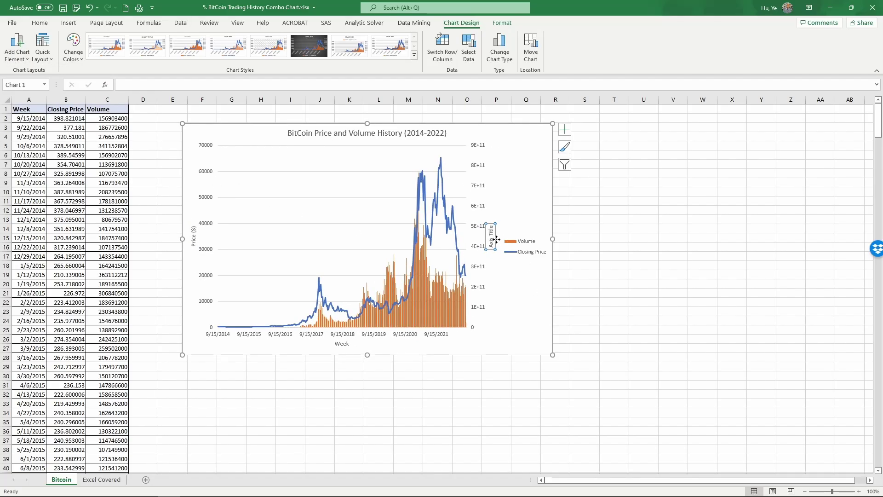
type("Volume")
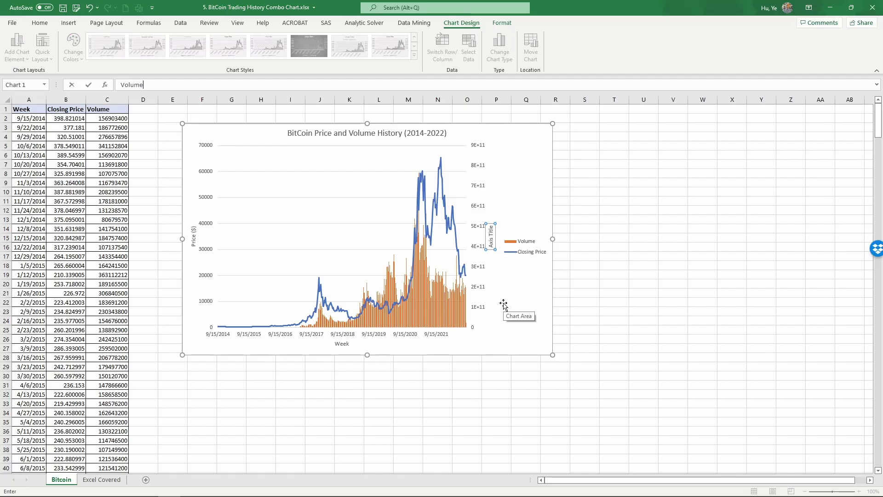
key("Return")
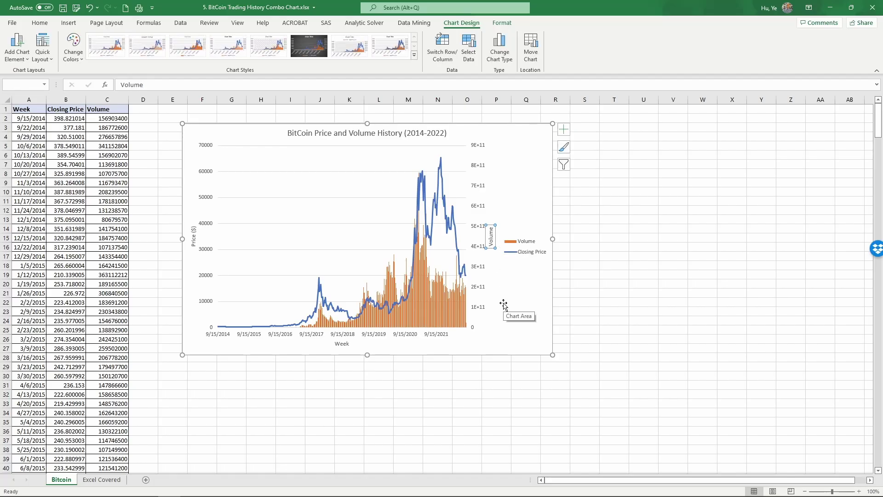
Set the secondary Volume axis display units to Billions, trying Millions first.
double_click(482, 209)
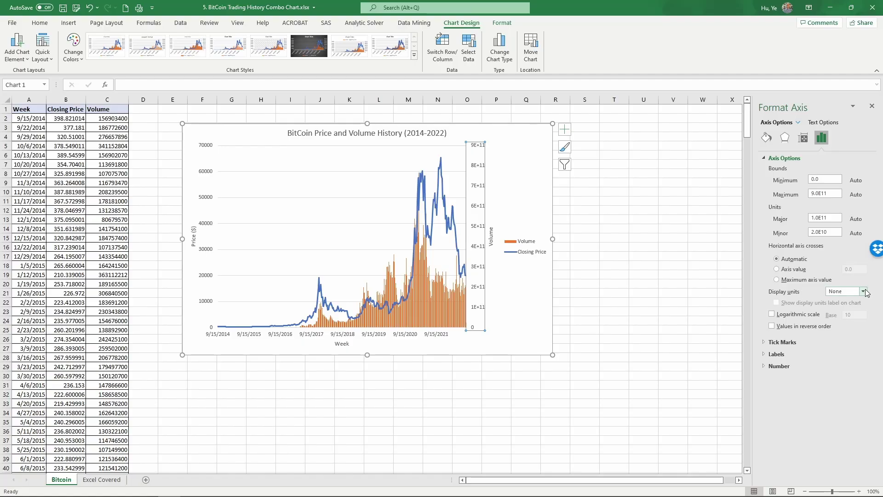
left_click(864, 292)
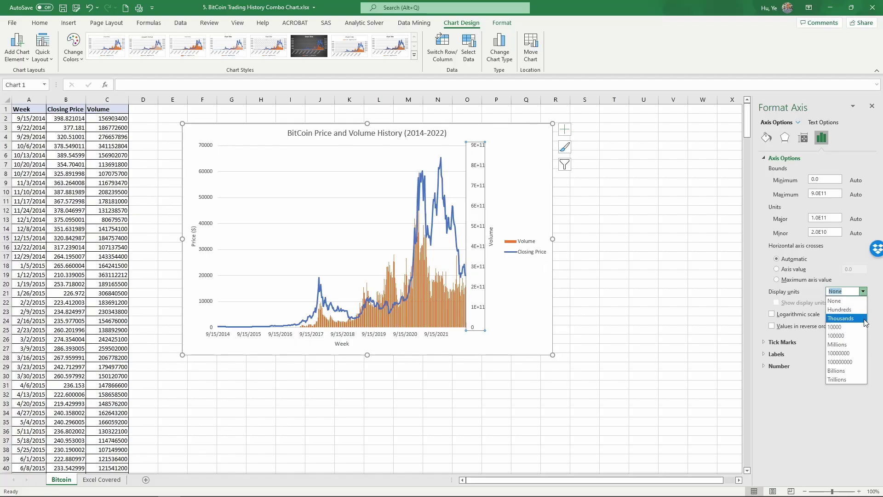
left_click(860, 345)
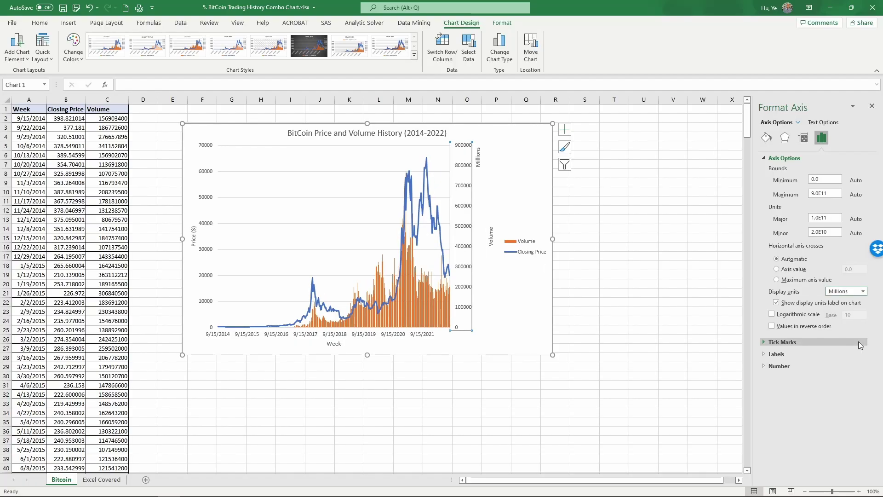
left_click(863, 291)
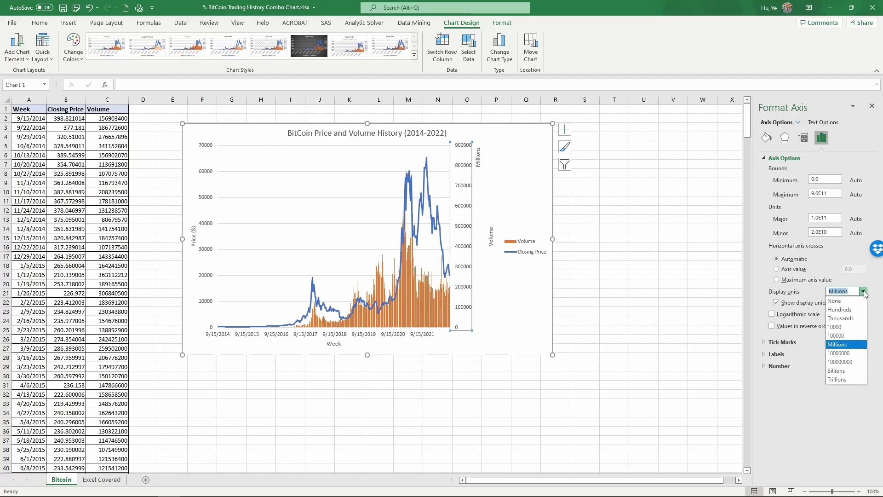
left_click(846, 371)
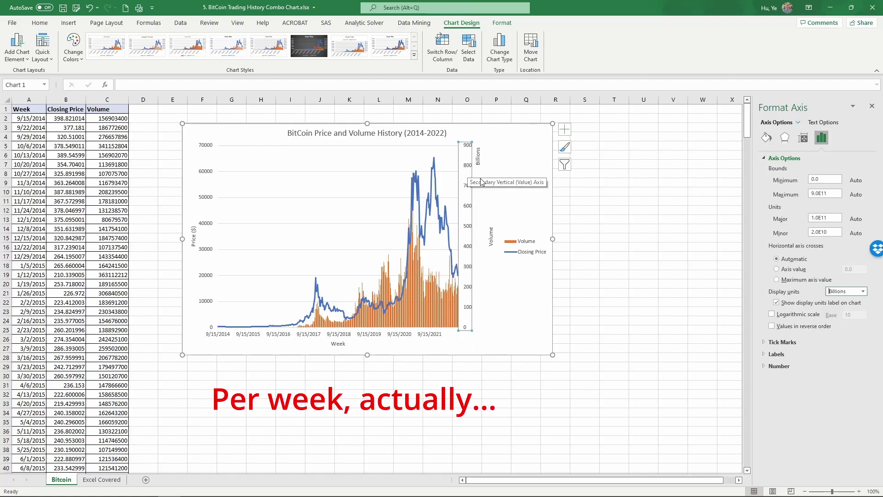
Move the legend to the plot's upper-left, widen the plot area rightward, and enlarge the chart.
left_click(525, 254)
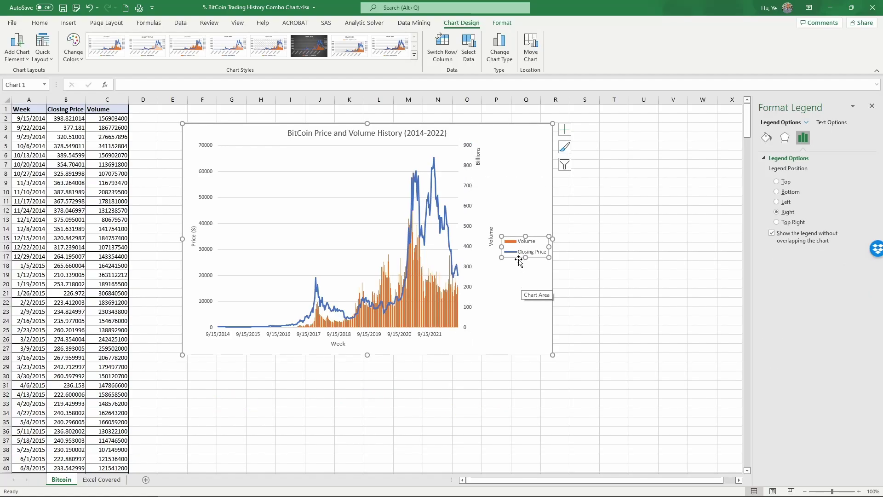
left_click_drag(518, 257, 240, 169)
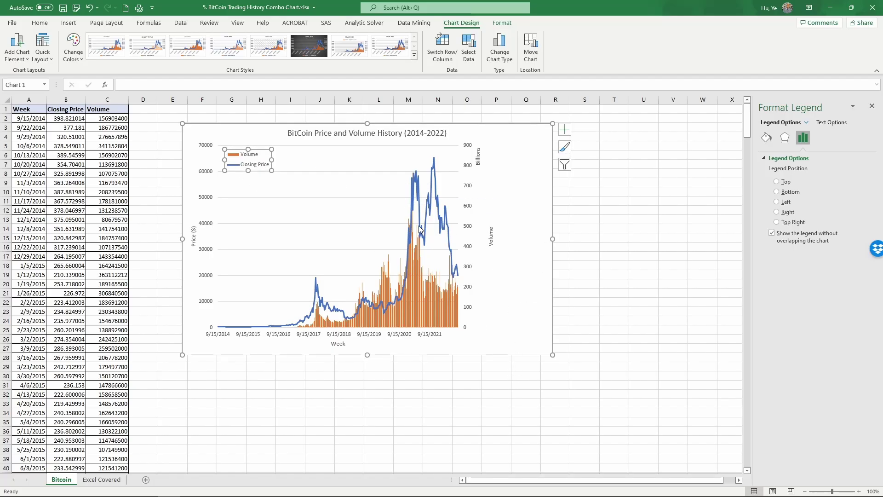
left_click(361, 242)
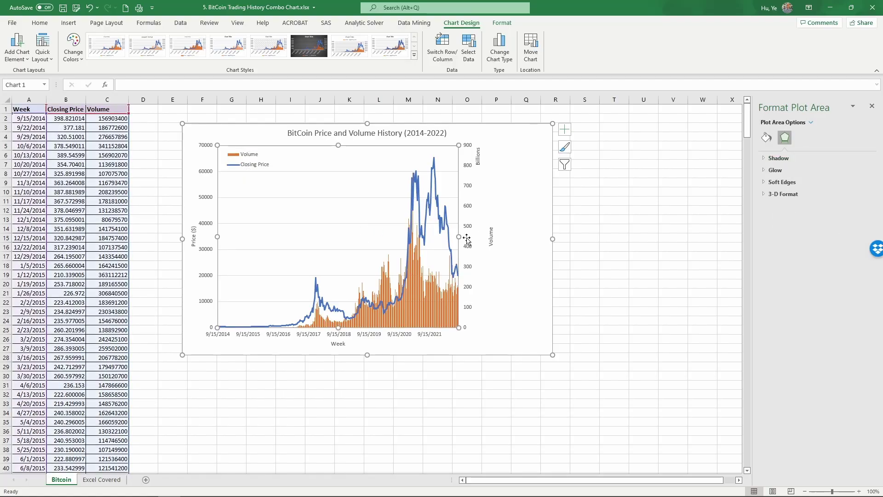
left_click_drag(459, 237, 504, 235)
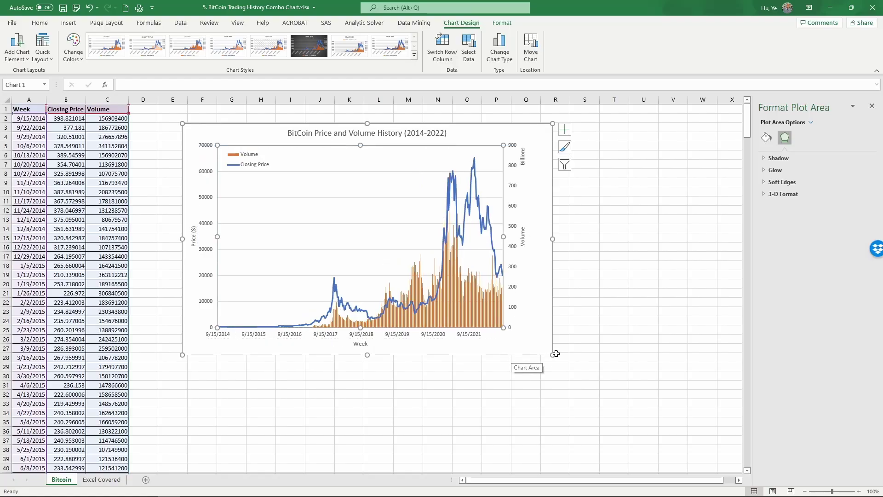
left_click_drag(553, 355, 616, 422)
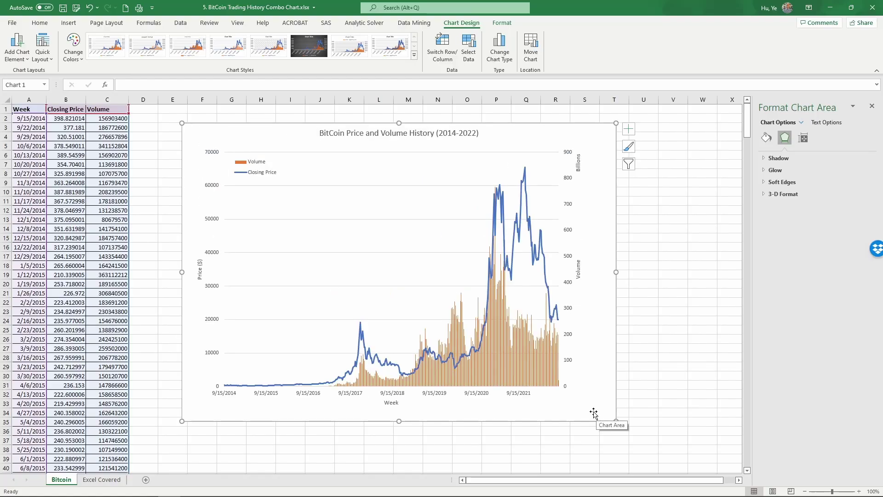